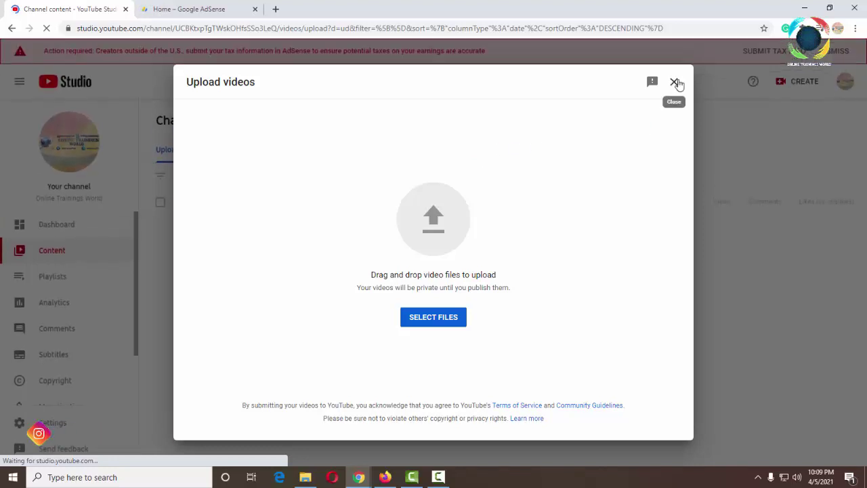
- Dismiss the video upload dialog, switch to the AdSense account and open its Payments page
left_click(674, 81)
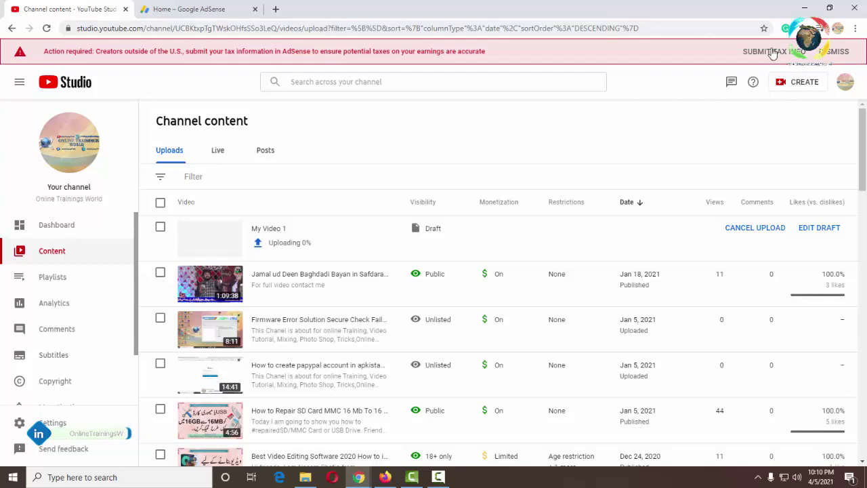
left_click(182, 9)
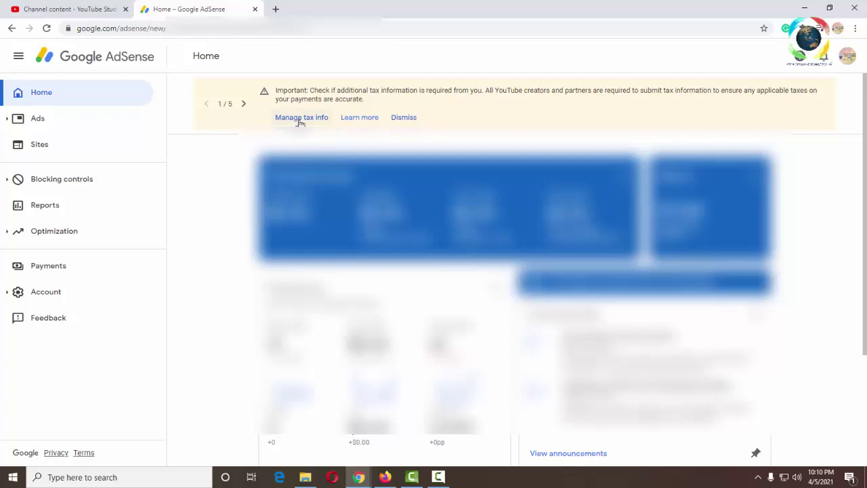
left_click(46, 271)
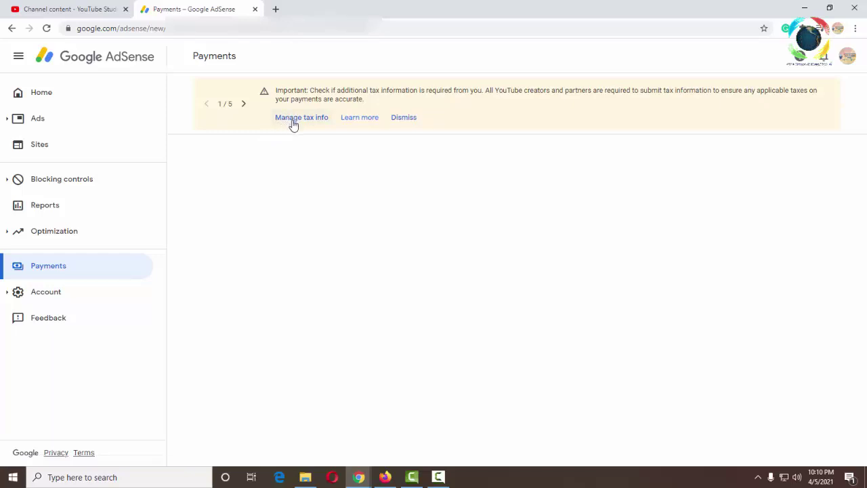
left_click(291, 127)
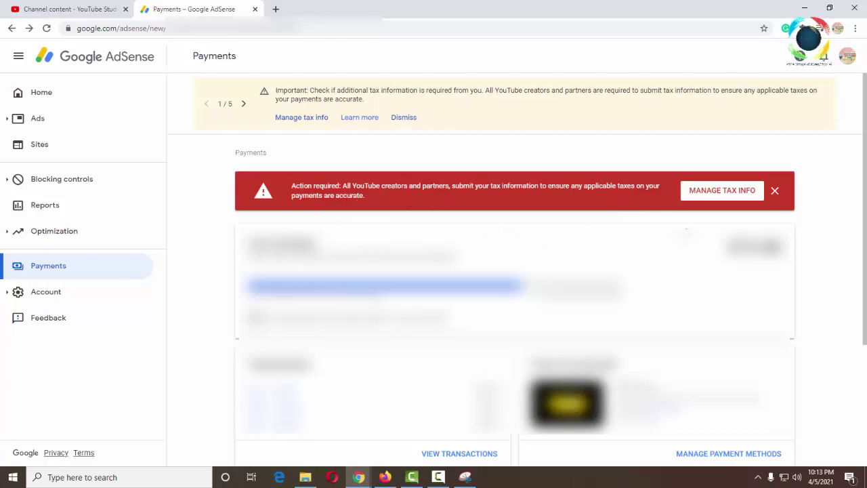
- Open the tax info management page and start adding United States tax info, verifying the sign-in with the account password
left_click(702, 192)
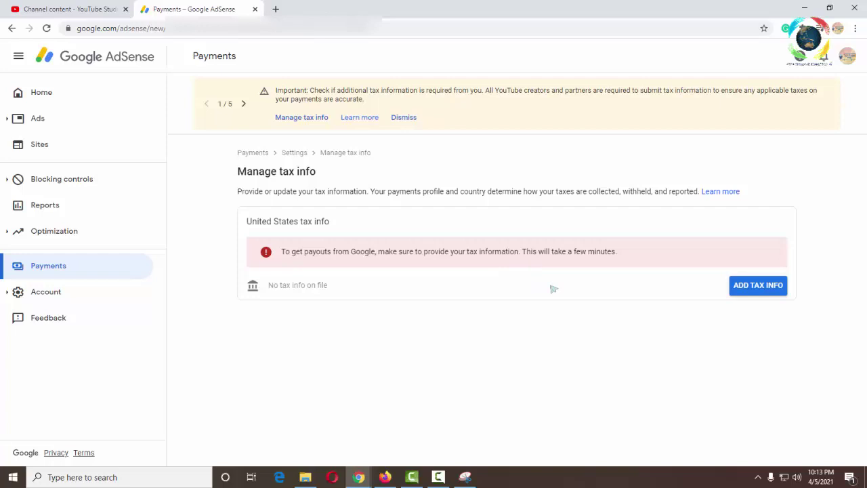
left_click(757, 286)
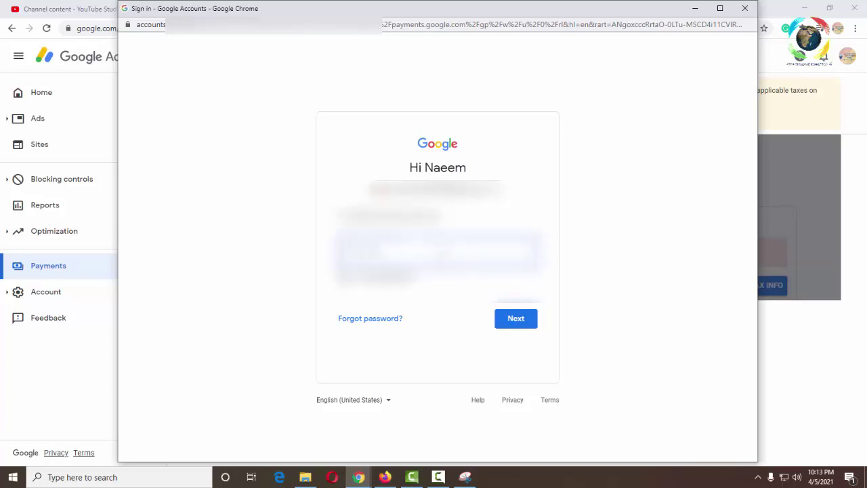
left_click(522, 327)
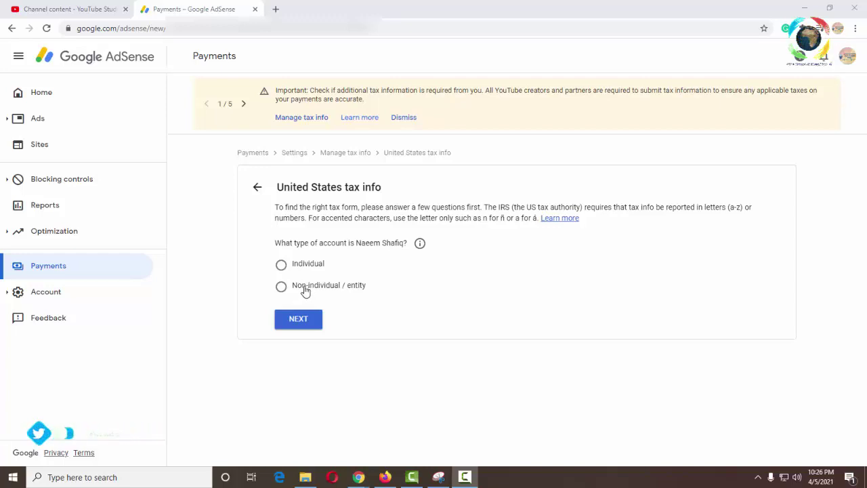
- Set the account type to Individual and answer No to being a citizen or resident of the United States
left_click(281, 265)
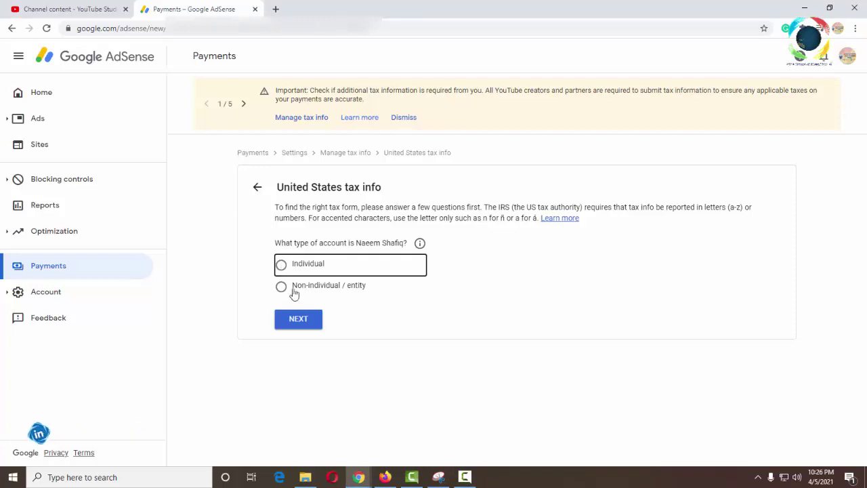
left_click(281, 265)
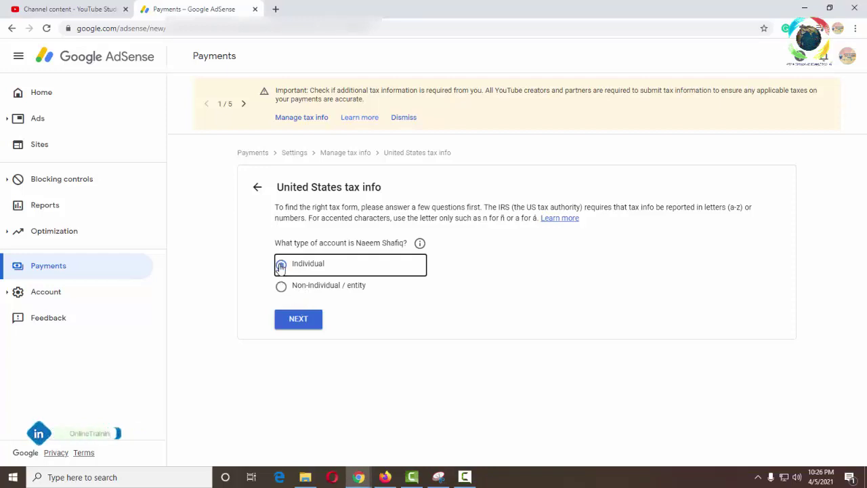
left_click(298, 320)
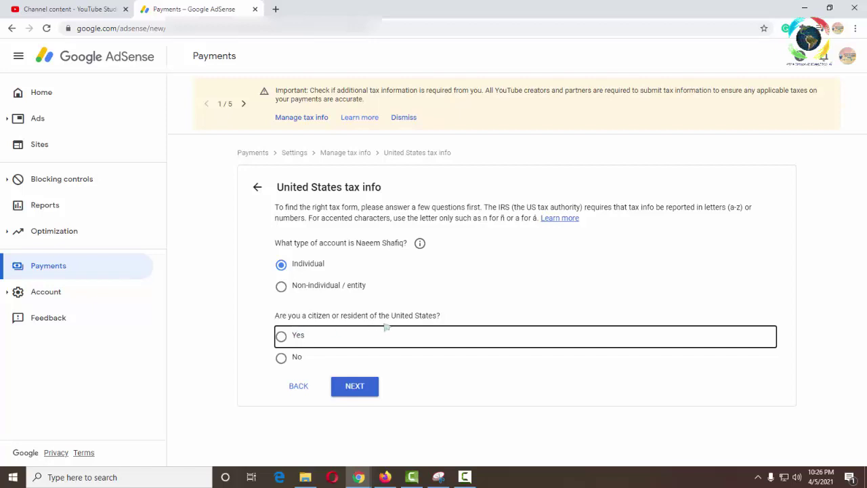
left_click(282, 358)
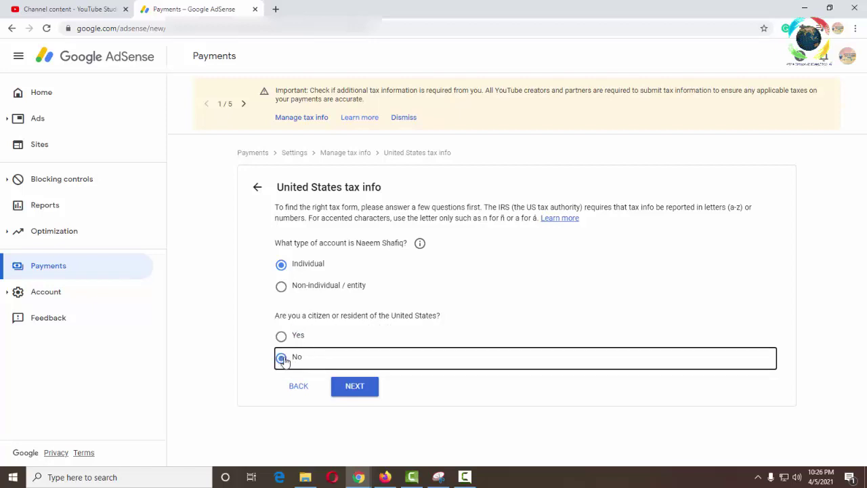
left_click(355, 386)
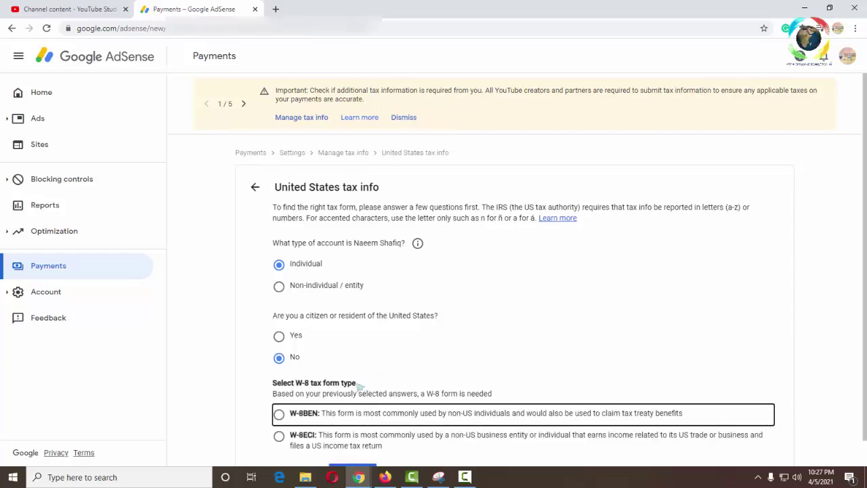
- Choose W-8BEN as the W-8 tax form type and start the form
left_click(278, 415)
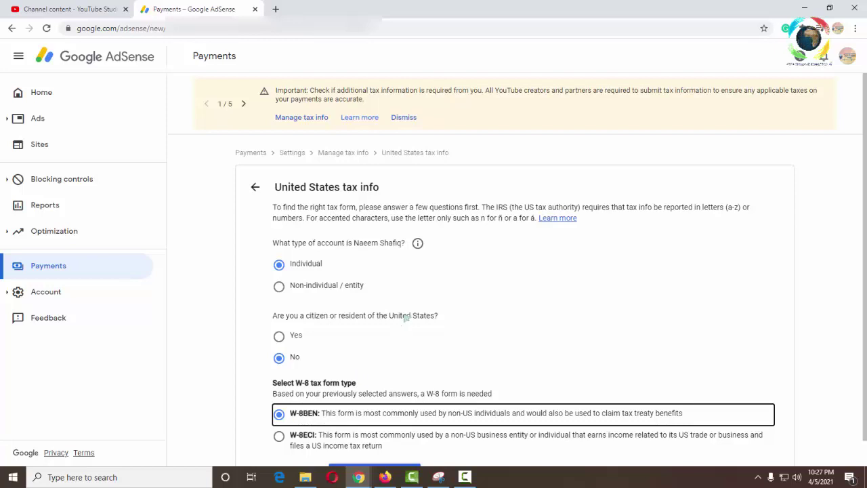
scroll(404, 318, "down", 1)
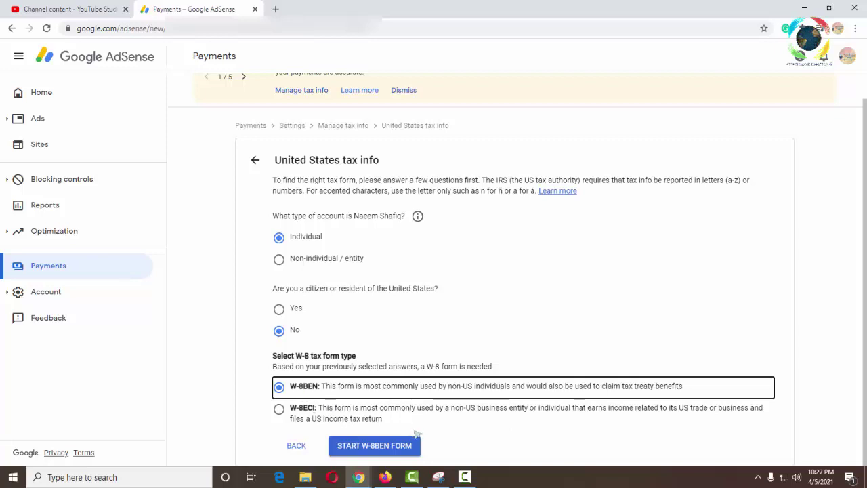
left_click(375, 447)
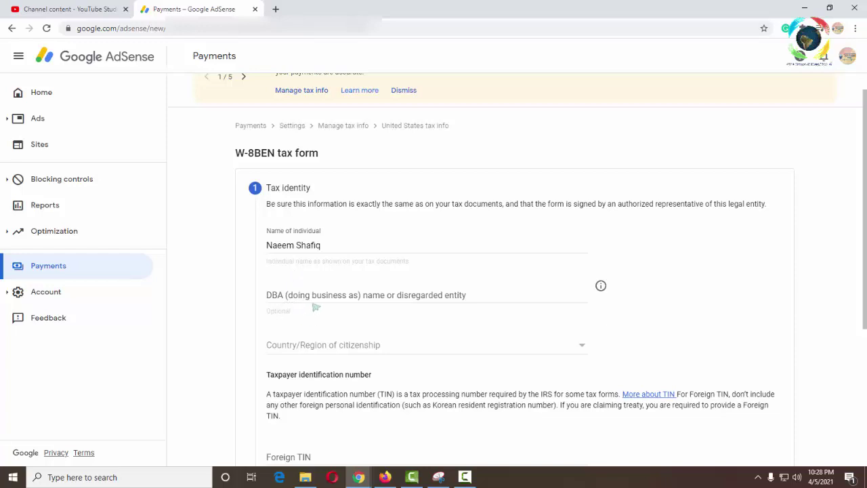
- Set the country/region of citizenship to Pakistan in the Tax identity section
left_click(303, 348)
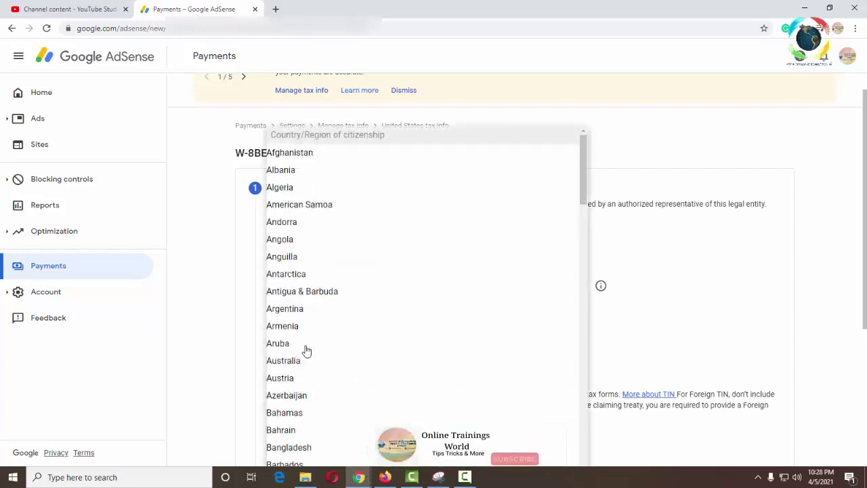
key("p")
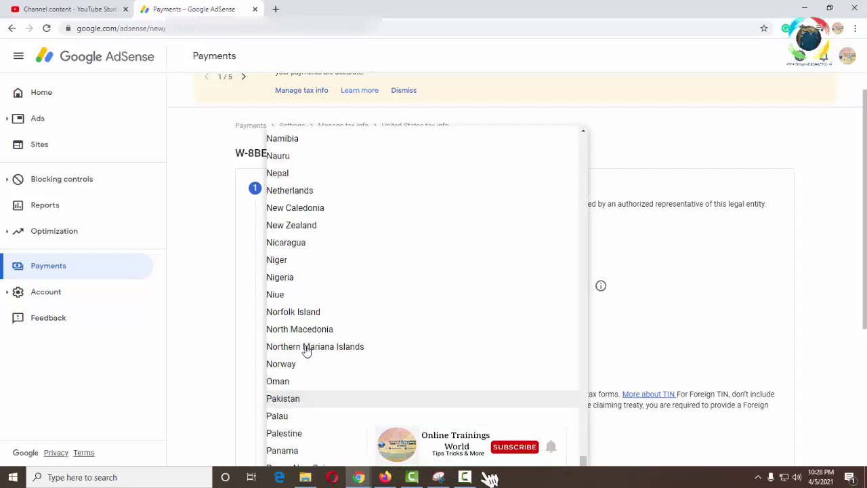
left_click(306, 399)
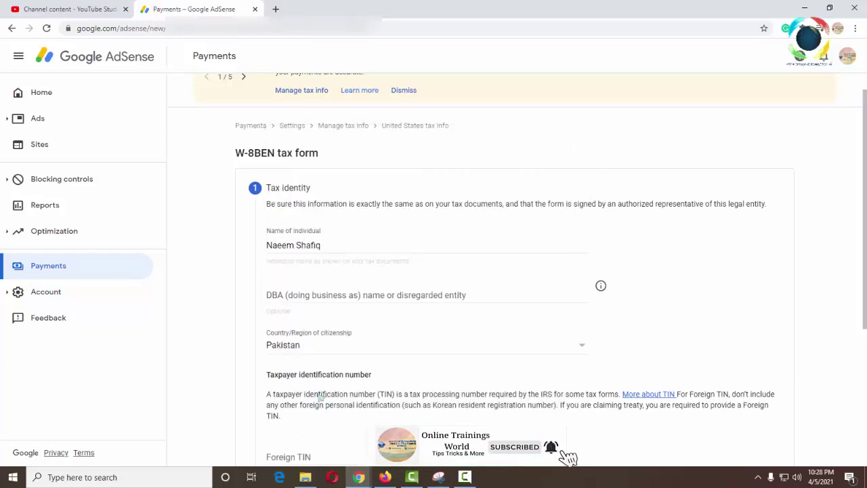
- Enter the foreign taxpayer identification number, leave the US ITIN or SSN empty, and continue to the Address section
scroll(380, 374, "down", 2)
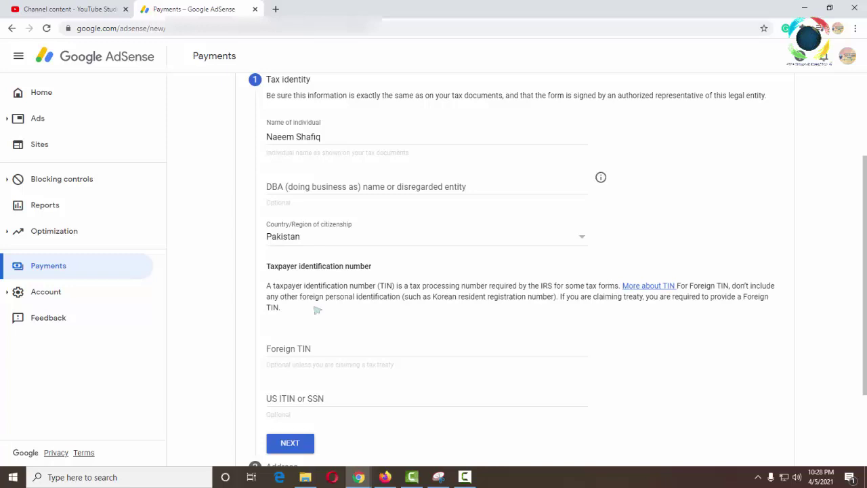
left_click(295, 349)
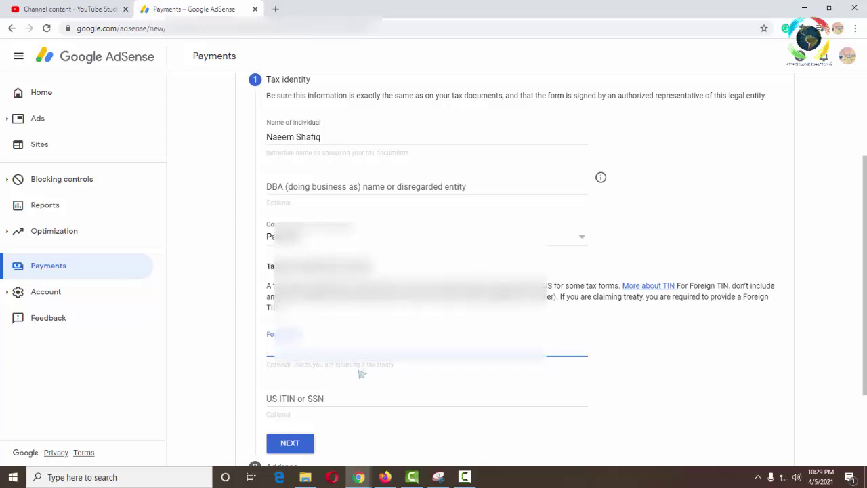
type("35")
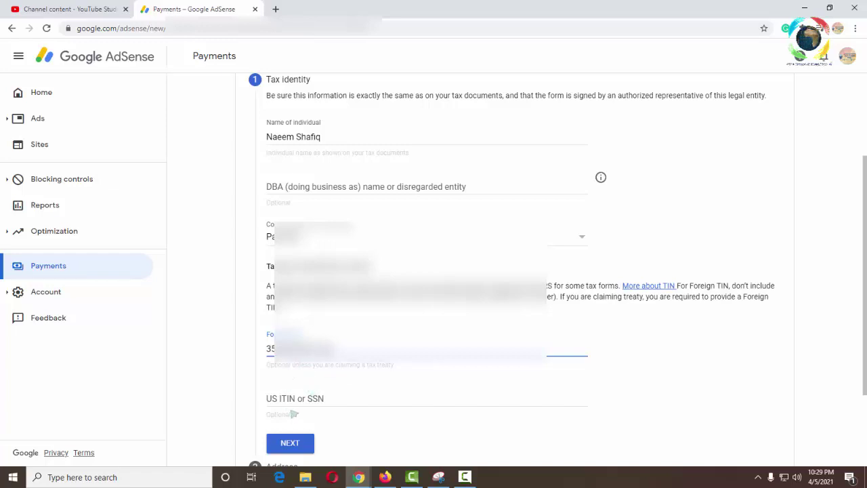
scroll(337, 411, "down", 2)
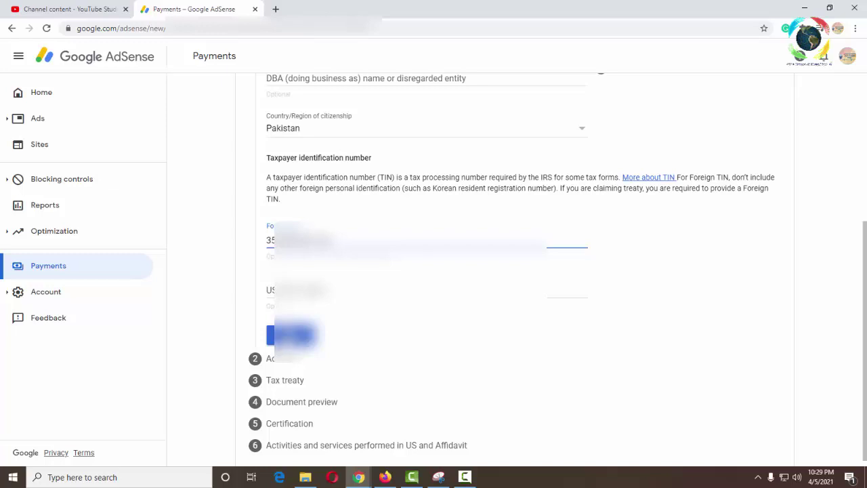
left_click(291, 334)
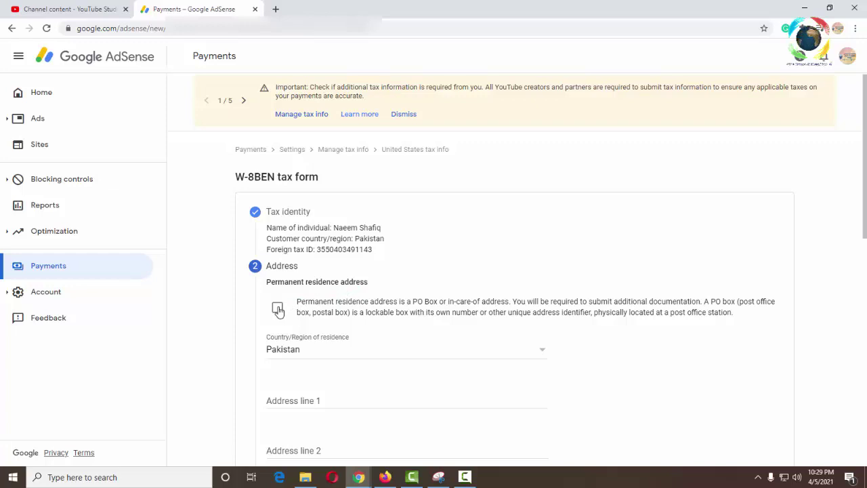
- Fill in the permanent residence address, flagged as a PO Box or in-care-of address, and set the mailing address as the same
left_click(277, 309)
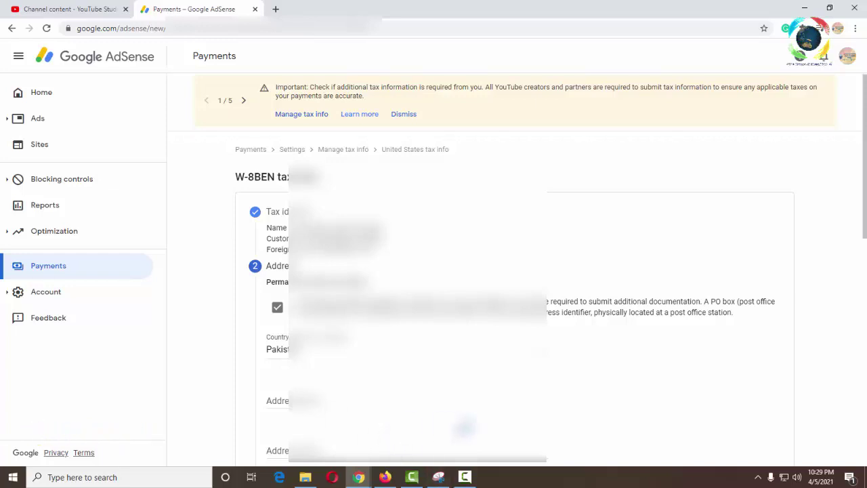
scroll(420, 429, "down", 3)
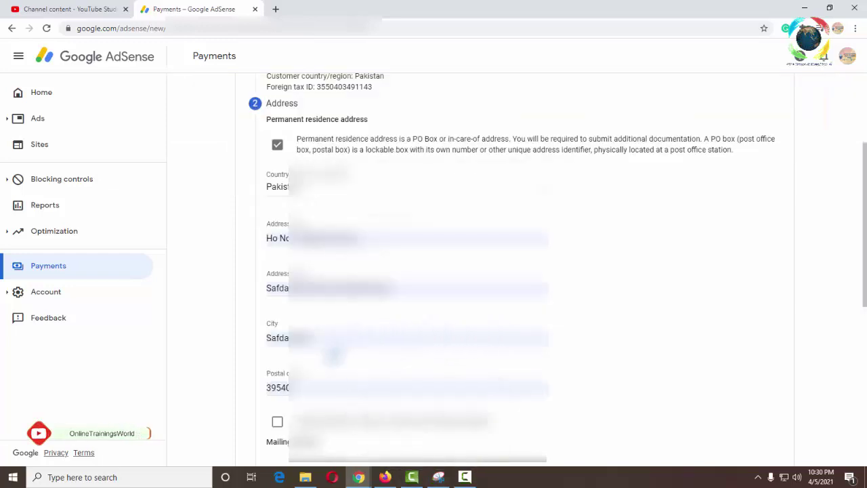
scroll(281, 422, "down", 1)
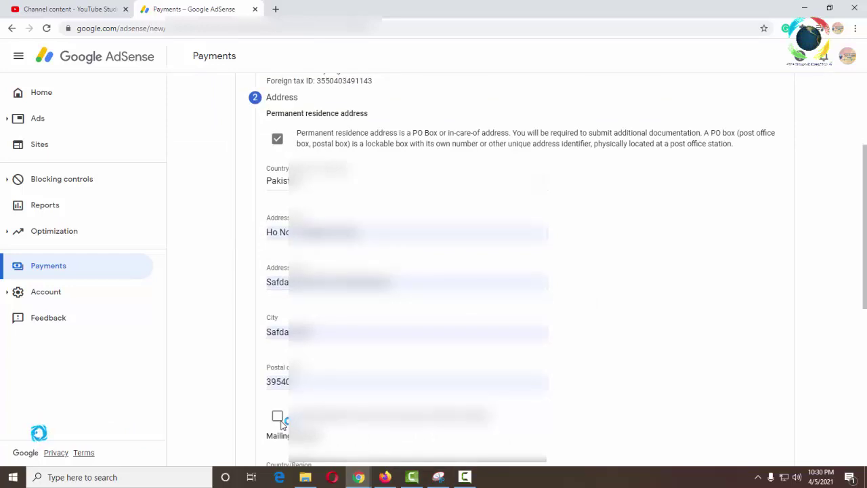
scroll(281, 421, "down", 1)
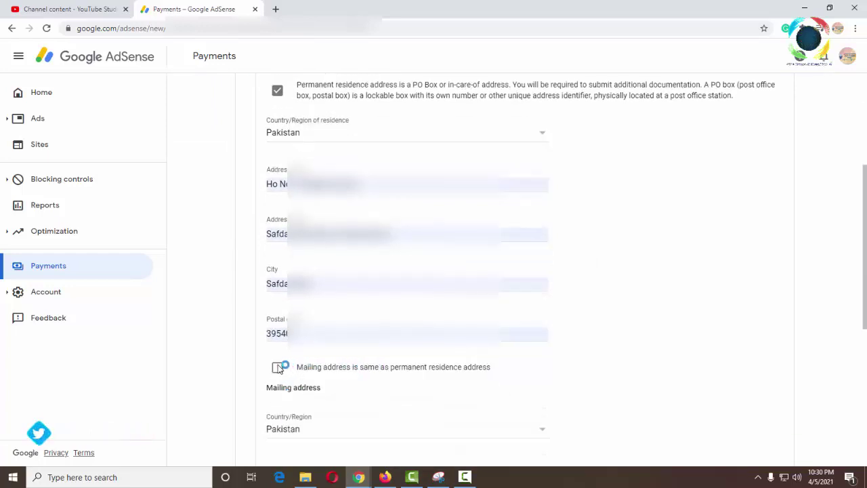
left_click(278, 367)
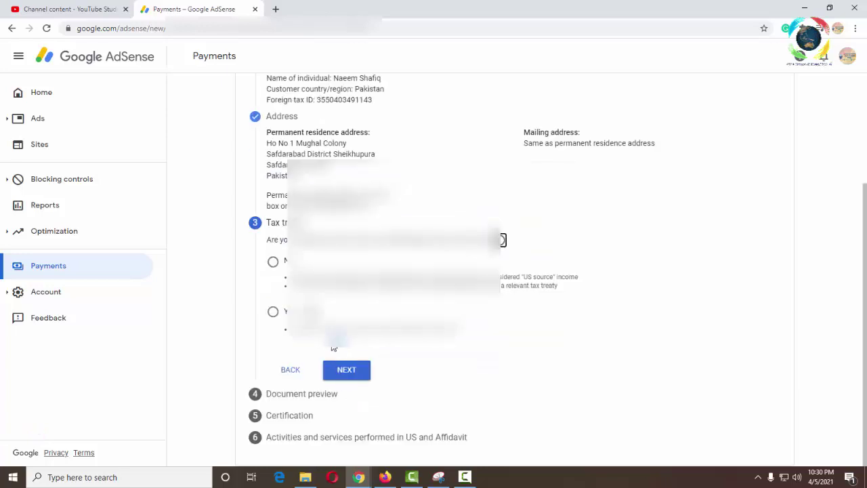
- Claim a reduced withholding rate under the tax treaty as a resident of Pakistan, and include Services (such as AdSense)
scroll(333, 348, "up", 1)
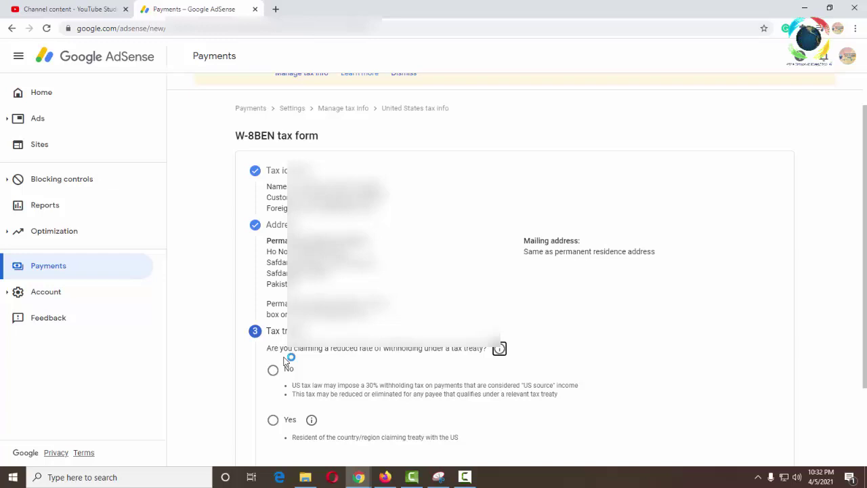
left_click(274, 420)
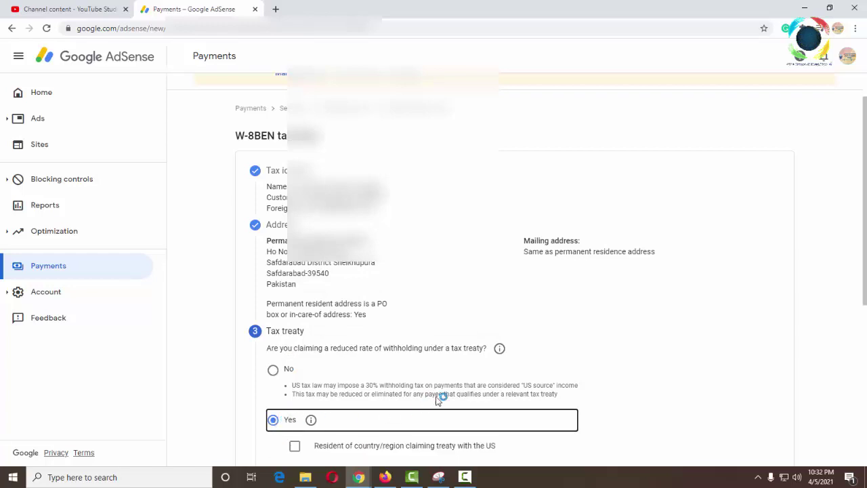
scroll(447, 397, "down", 2)
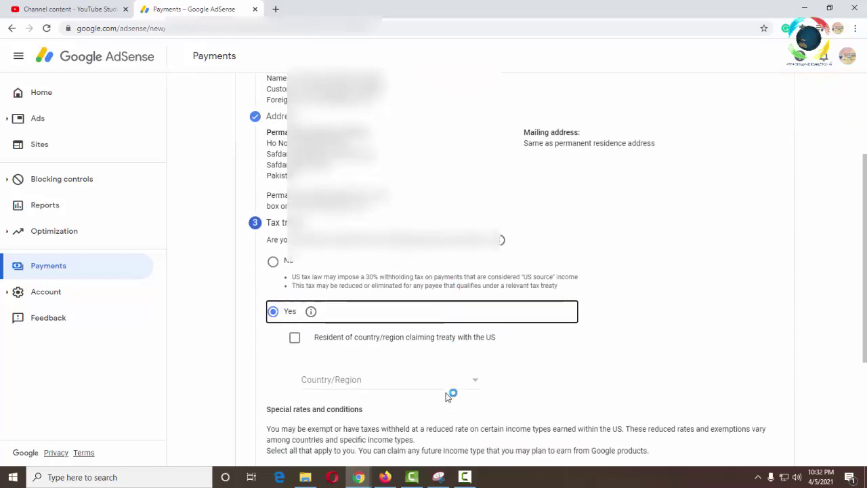
left_click(295, 339)
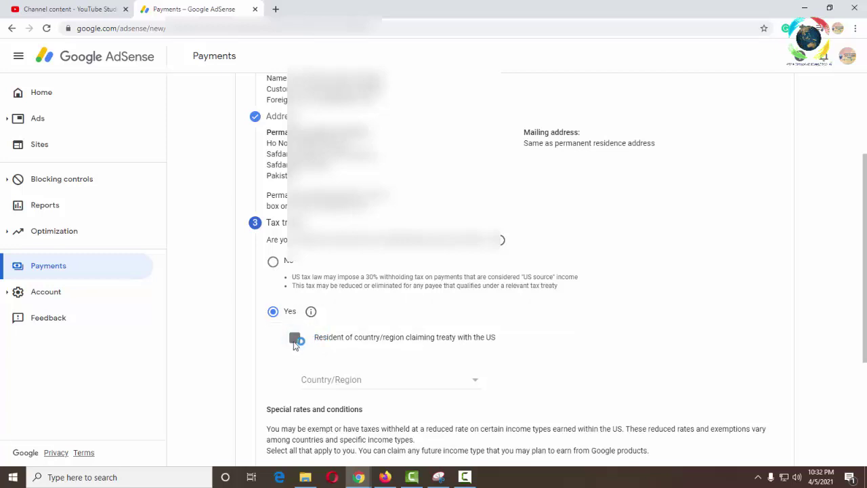
left_click(332, 382)
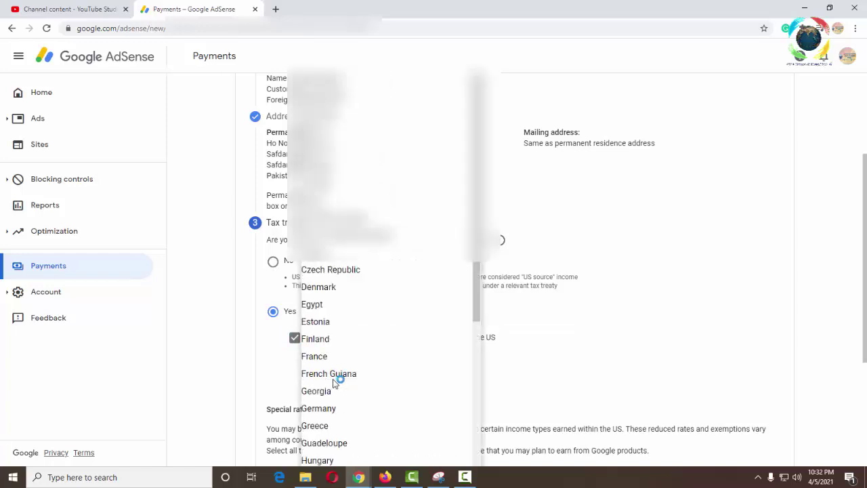
scroll(334, 383, "down", 8)
left_click(330, 321)
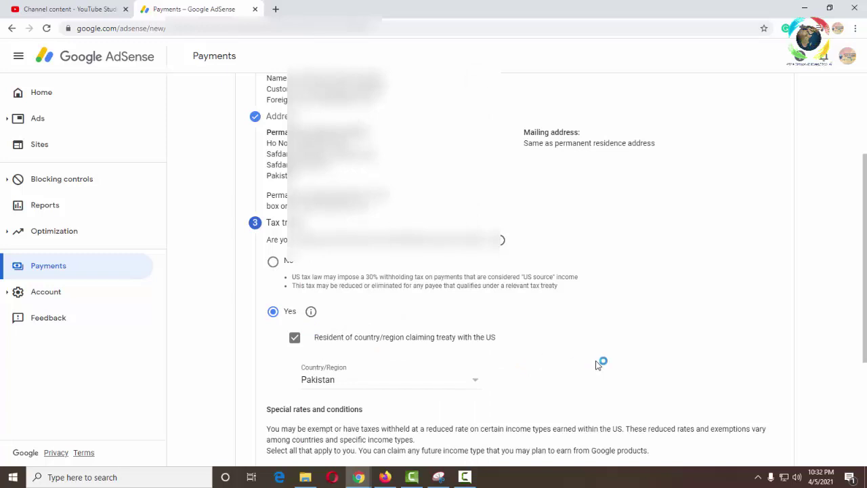
scroll(596, 365, "down", 4)
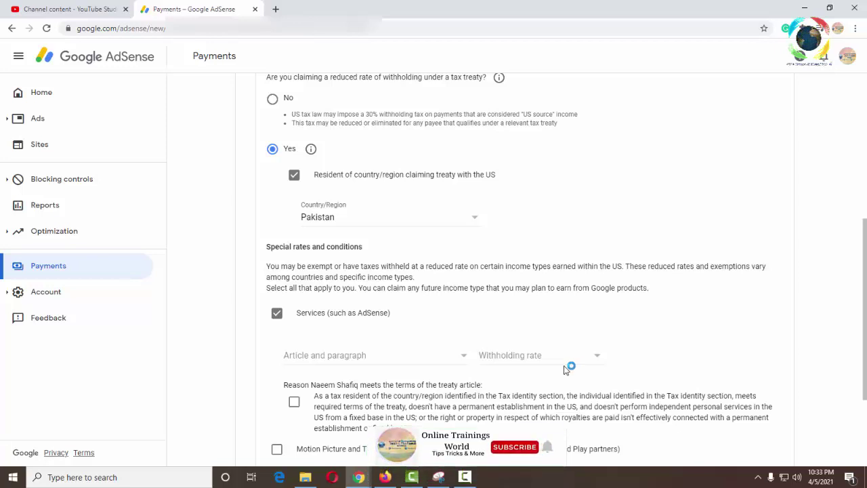
- For Services, choose Article 3 and paragraph 2 with the 0% (Reduced treaty rate), and confirm the reason for meeting the treaty terms
left_click(461, 359)
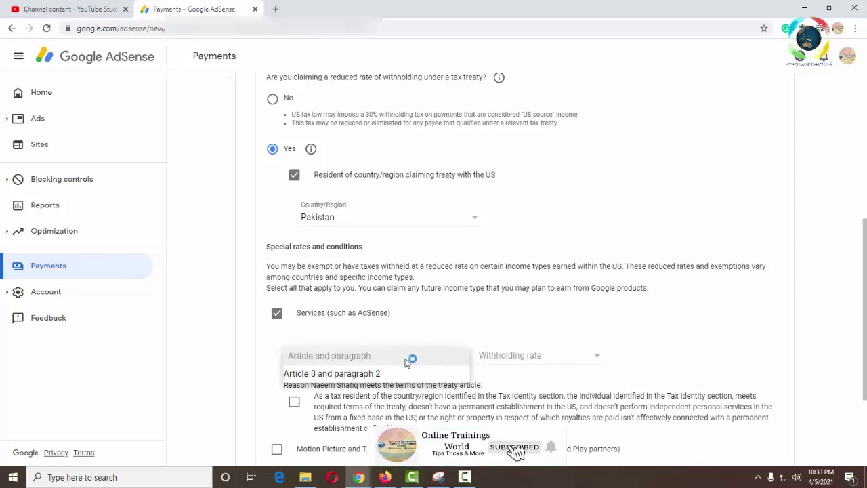
left_click(324, 373)
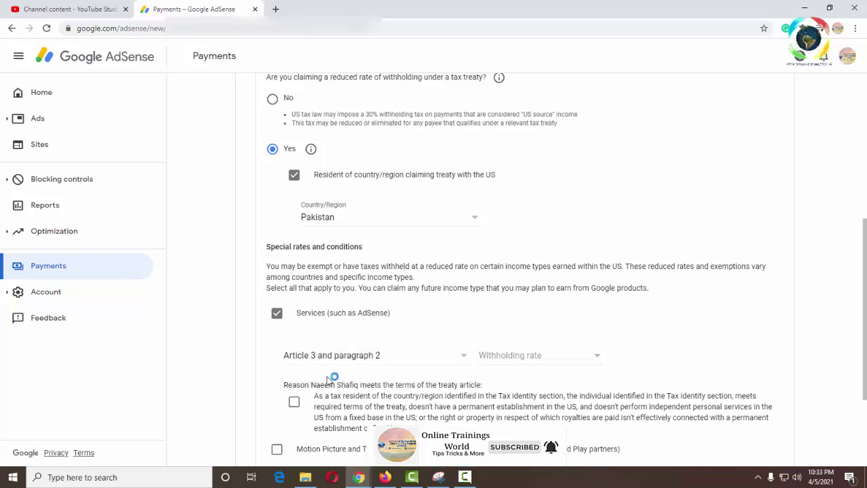
left_click(536, 358)
left_click(527, 374)
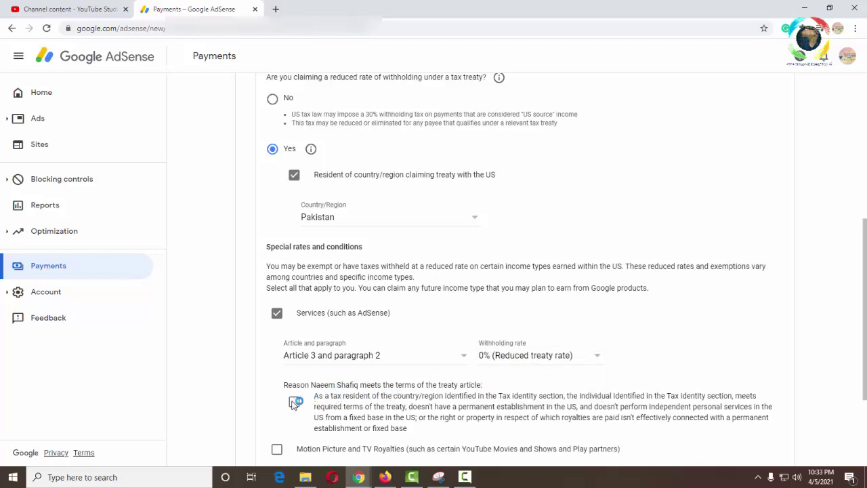
left_click(294, 404)
- Include Motion Picture and TV Royalties with No treaty for this income type, the 30% default rate, and the treaty reason confirmed
scroll(396, 391, "down", 2)
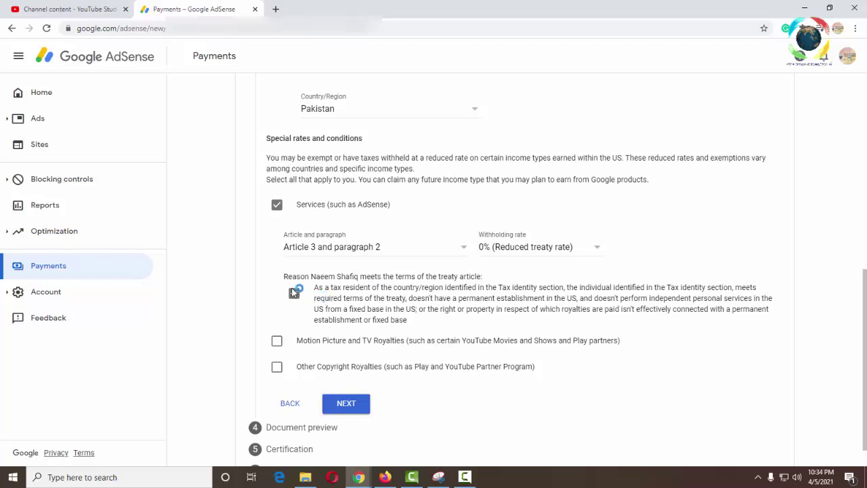
left_click(277, 341)
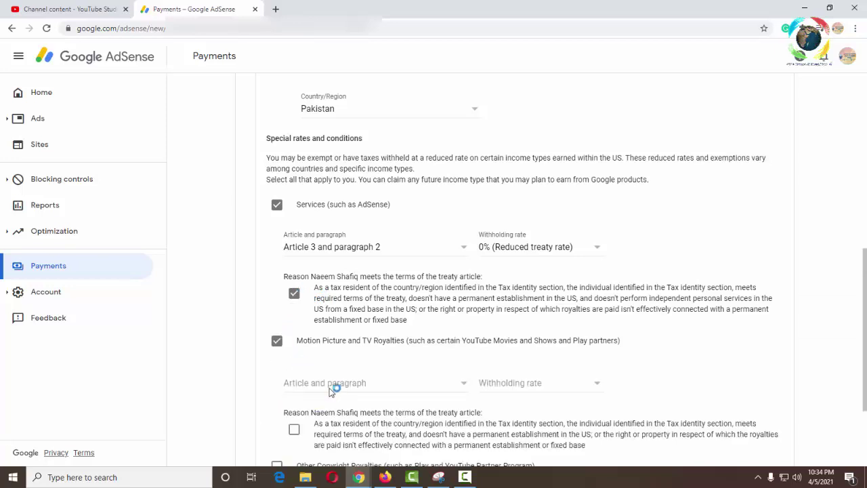
left_click(334, 384)
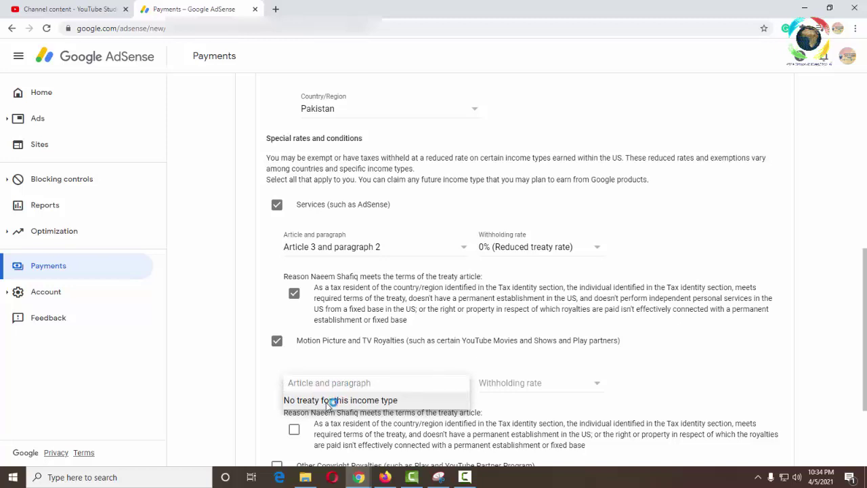
left_click(326, 403)
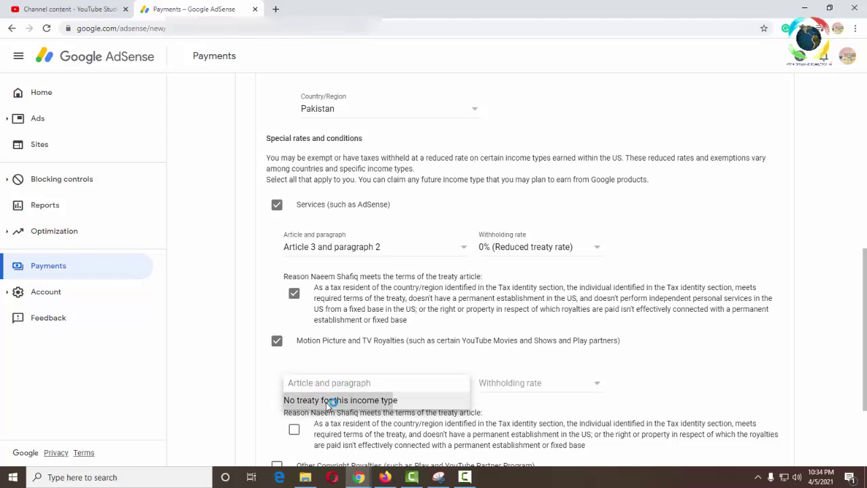
left_click(535, 387)
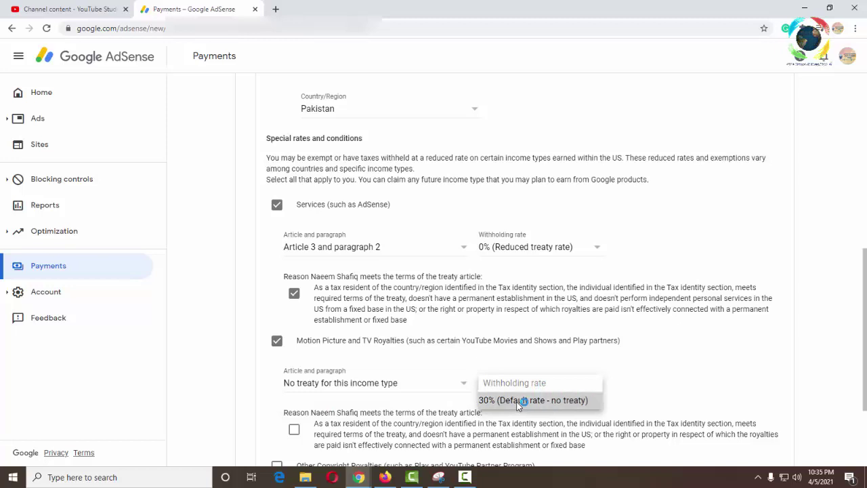
left_click(519, 402)
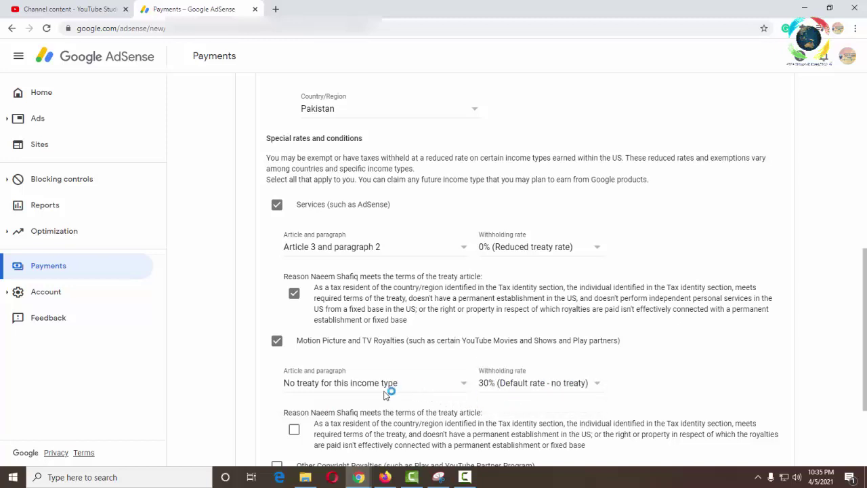
scroll(379, 390, "down", 2)
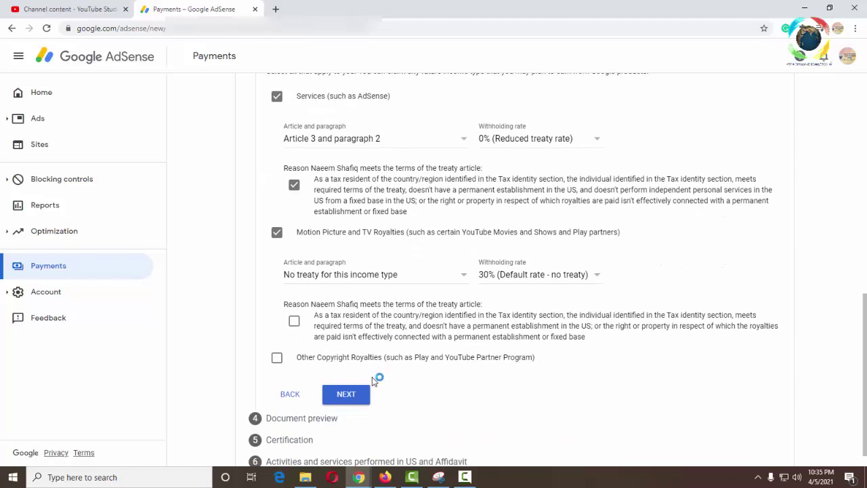
left_click(295, 322)
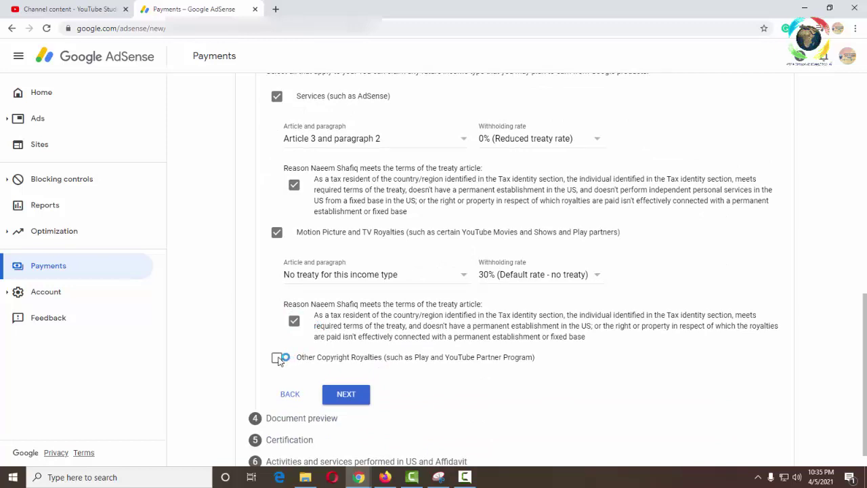
- Include Other Copyright Royalties under Article 8 and paragraph 1 at the 0% reduced rate, confirm the reason, and continue to Document preview
left_click(277, 358)
scroll(420, 380, "down", 1)
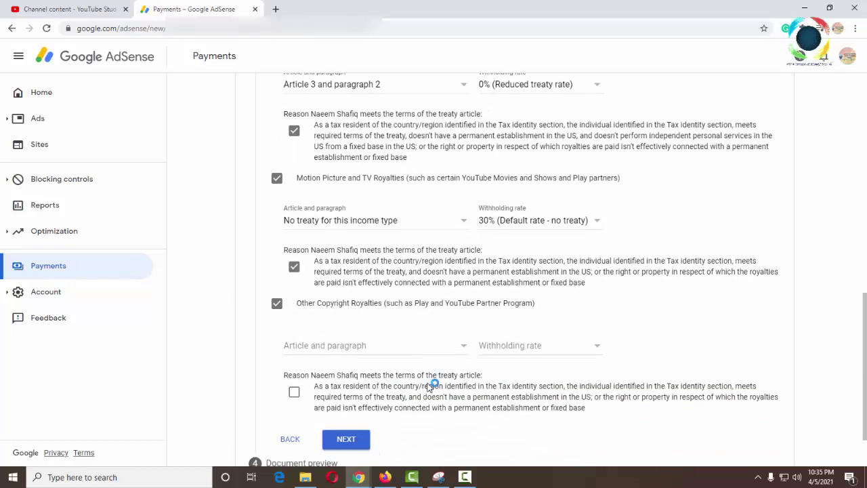
left_click(447, 347)
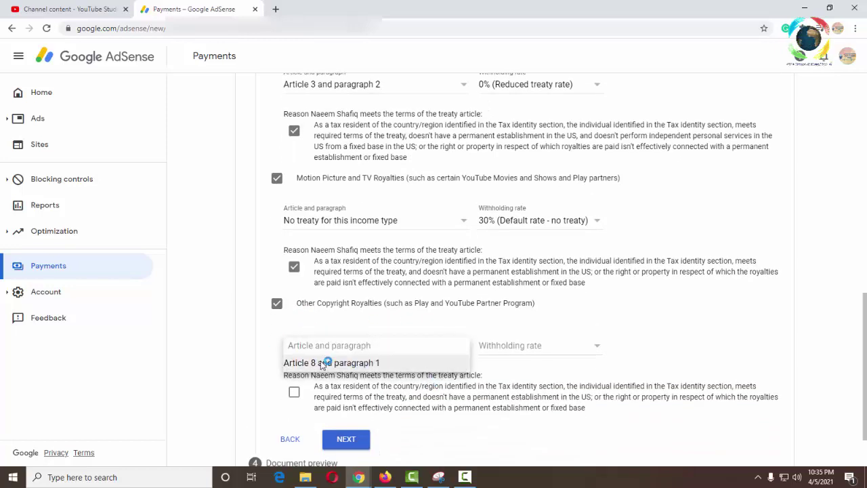
left_click(343, 363)
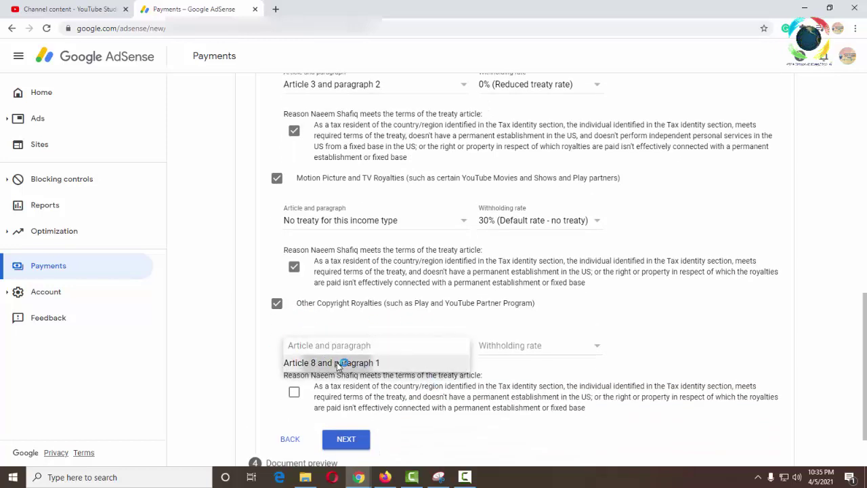
left_click(548, 347)
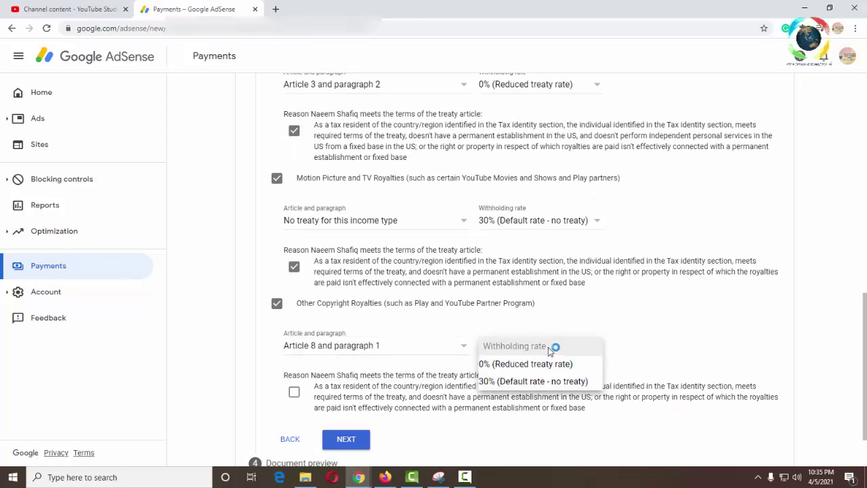
left_click(547, 363)
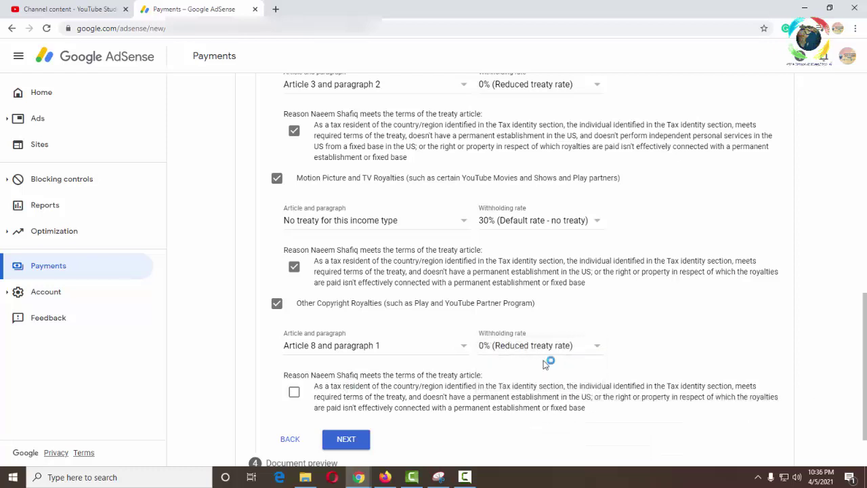
left_click(295, 394)
left_click(339, 439)
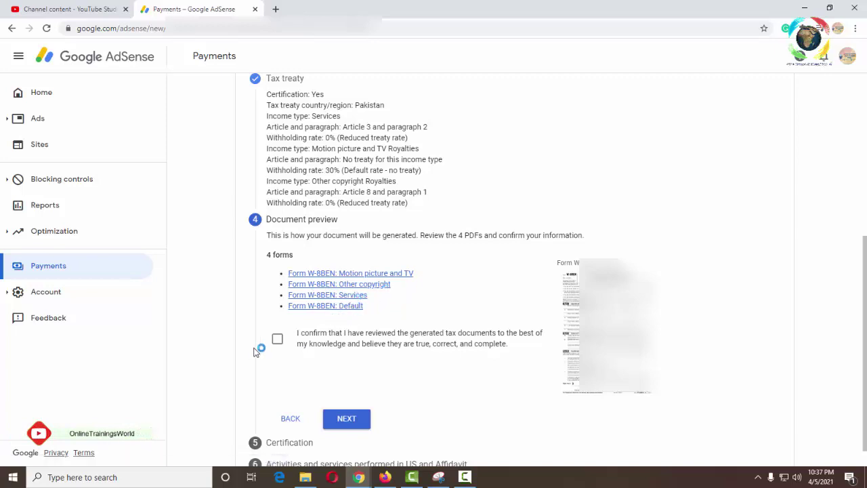
- Confirm the generated tax documents as reviewed, and sign the certification with the full legal name as the listed person acting on their own behalf
left_click(277, 340)
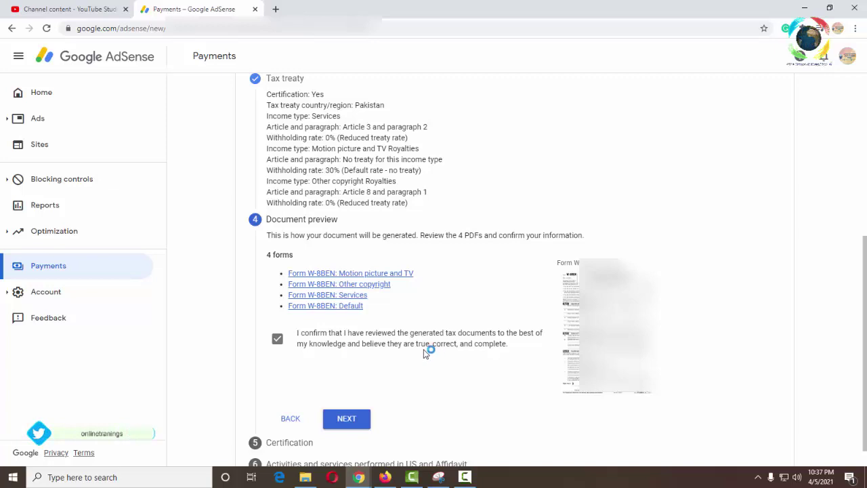
left_click(347, 419)
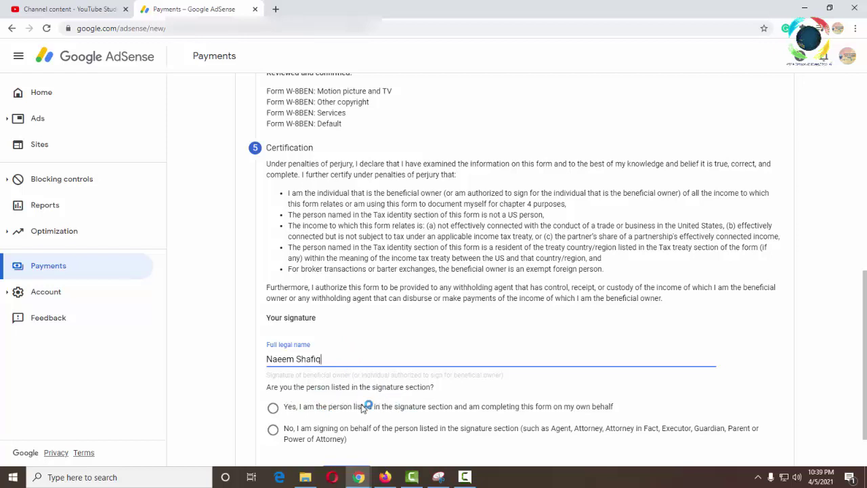
left_click(274, 408)
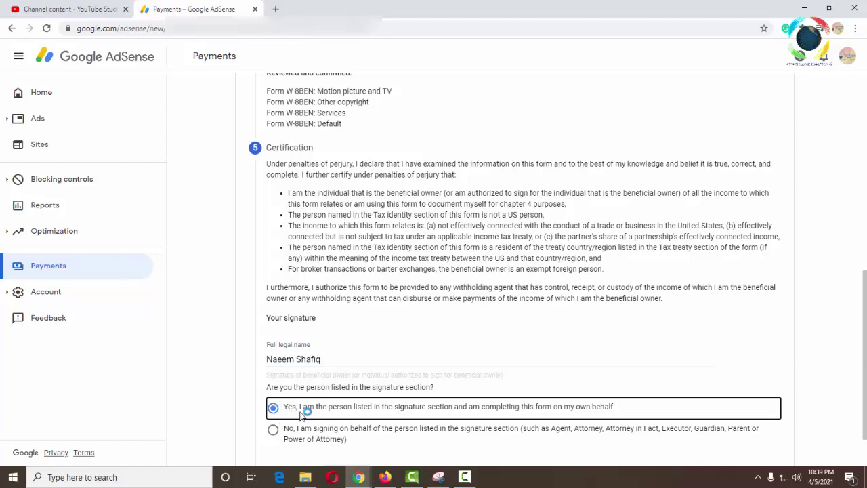
scroll(365, 406, "down", 1)
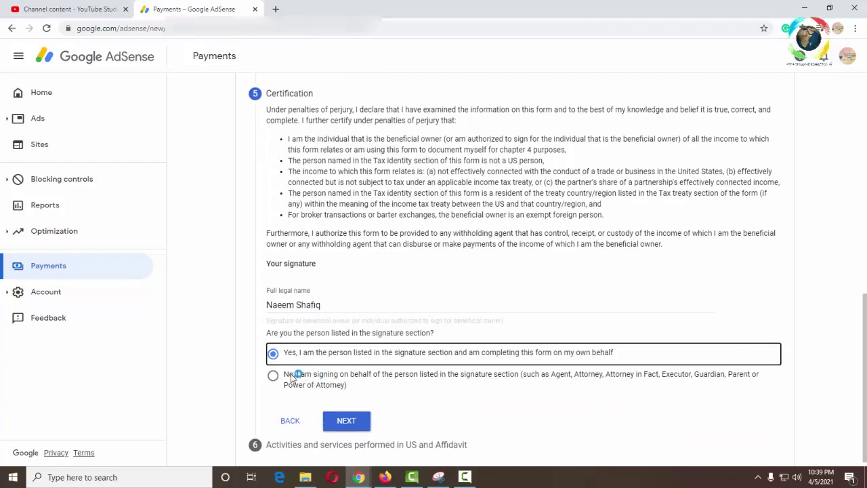
left_click(345, 421)
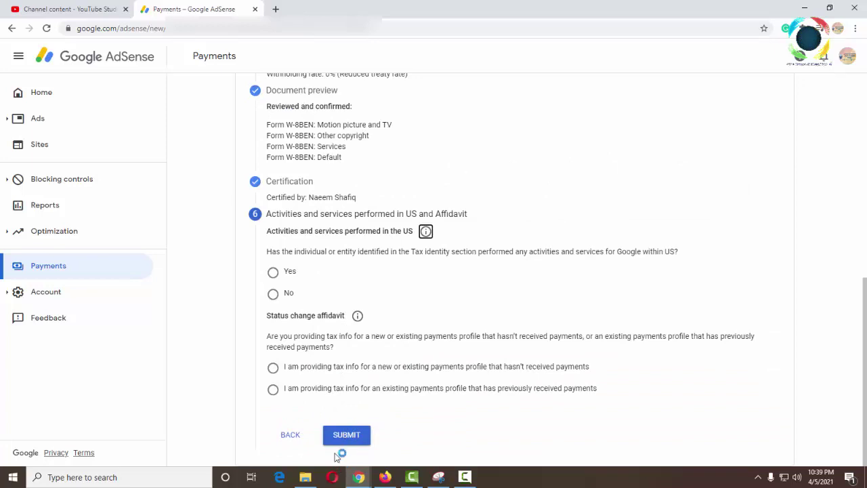
- State that no activities or services for Google were performed within the US, and certify that services are performed solely outside it
left_click(273, 294)
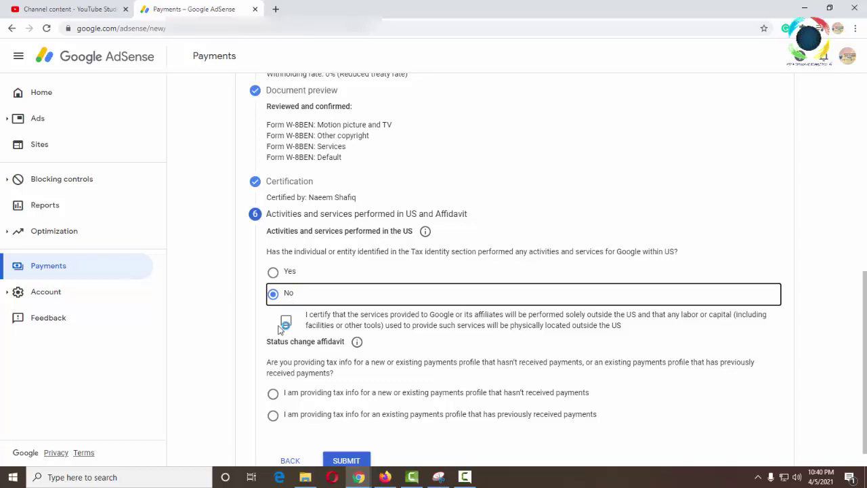
left_click(287, 323)
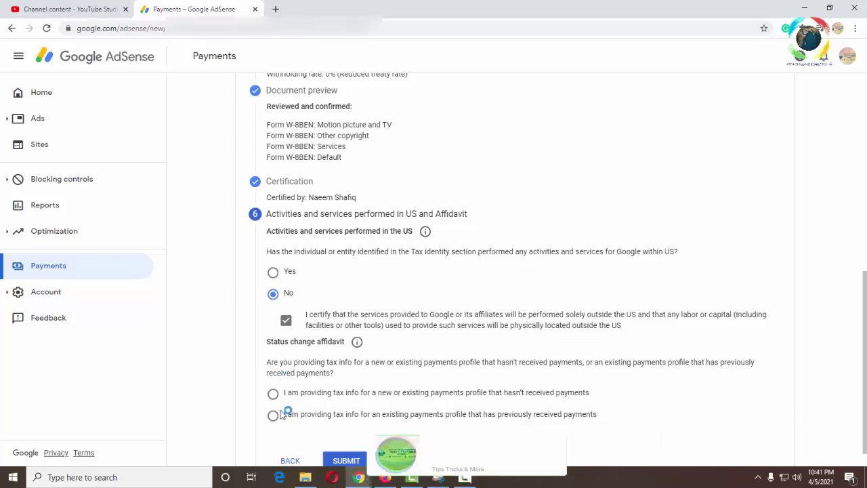
- Declare unchanged information for an existing payments profile that has previously received payments, leave Changes empty, and submit the tax form
scroll(287, 405, "down", 1)
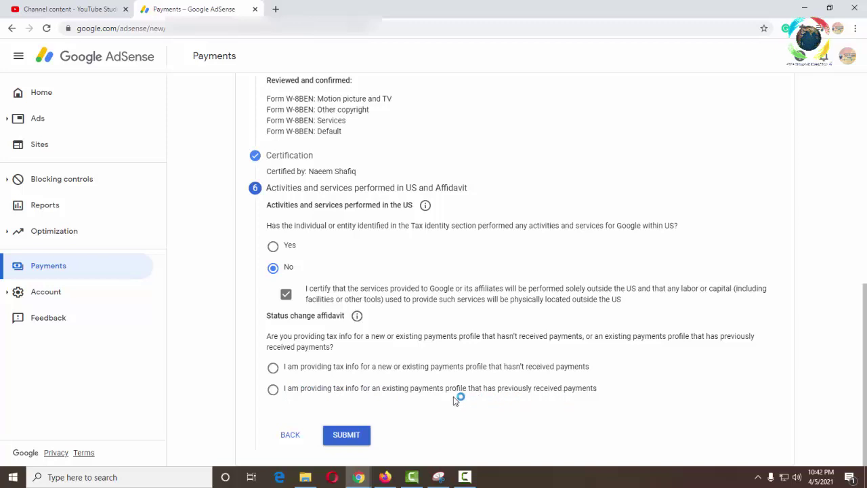
left_click(273, 389)
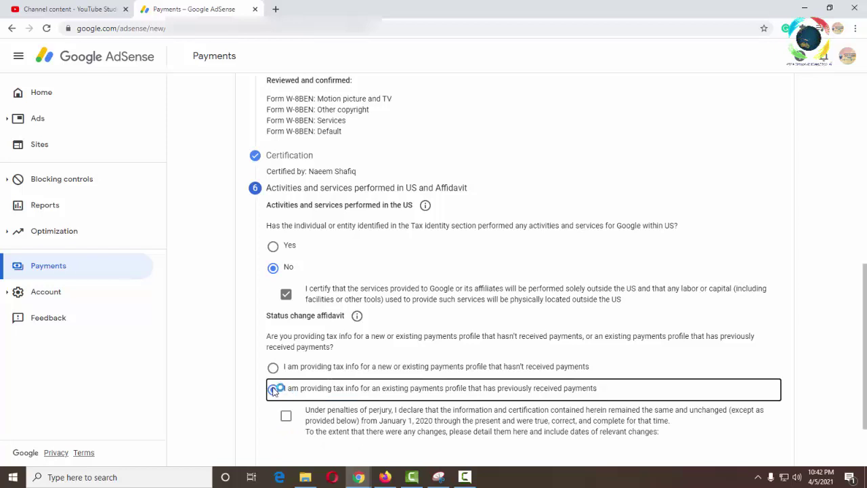
scroll(284, 400, "down", 2)
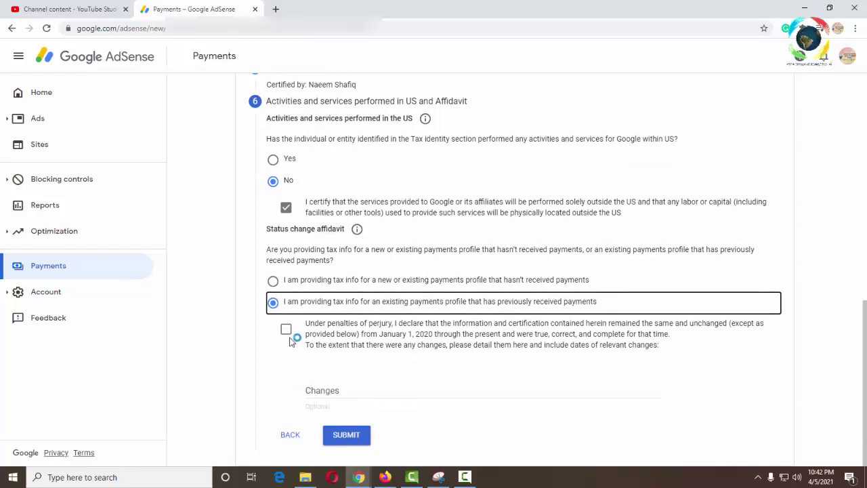
left_click(287, 332)
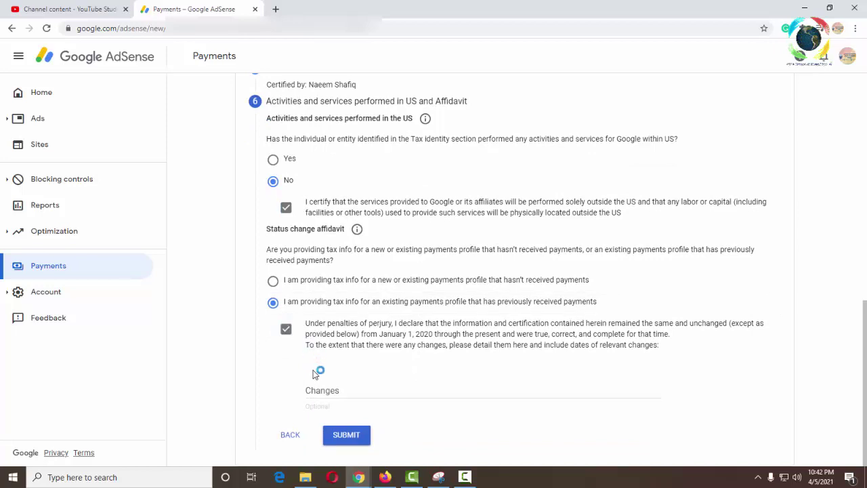
left_click(347, 392)
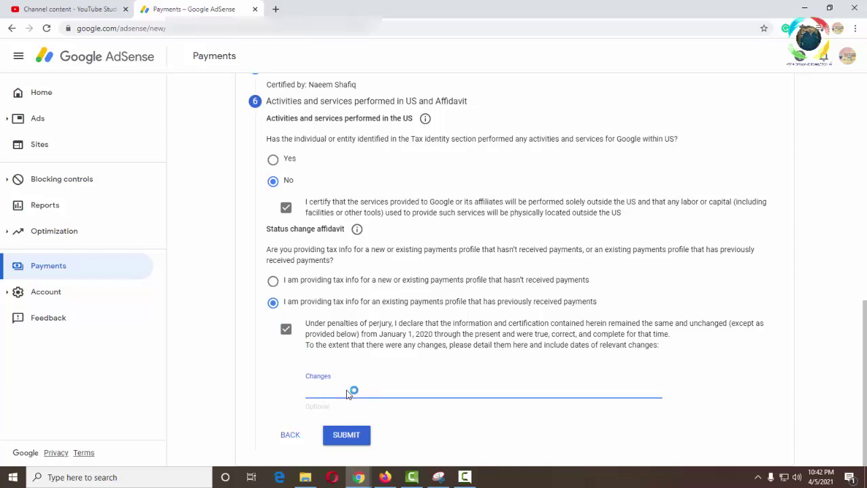
left_click(281, 389)
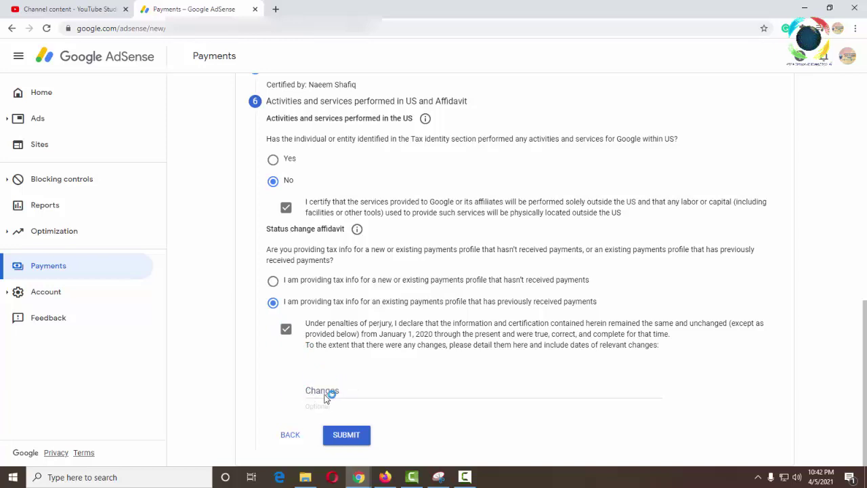
left_click(344, 438)
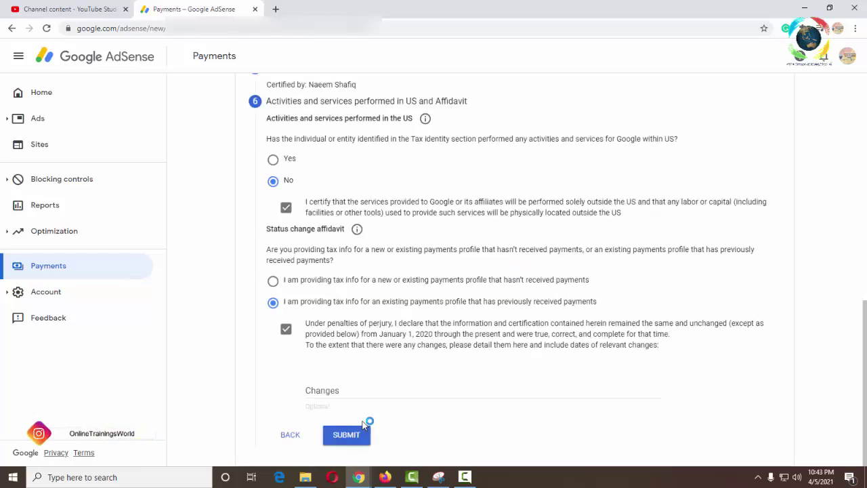
left_click(368, 421)
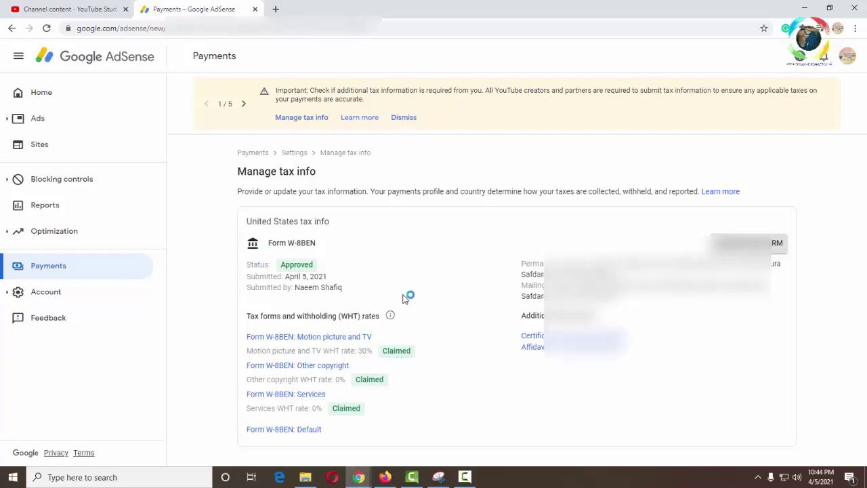
- Return to the AdSense home page and dismiss the notice about checking for additional tax information
left_click(52, 94)
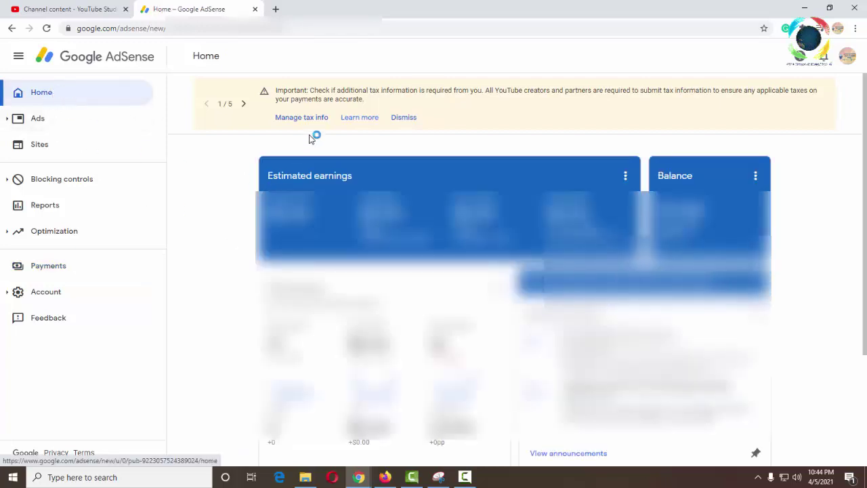
left_click(404, 118)
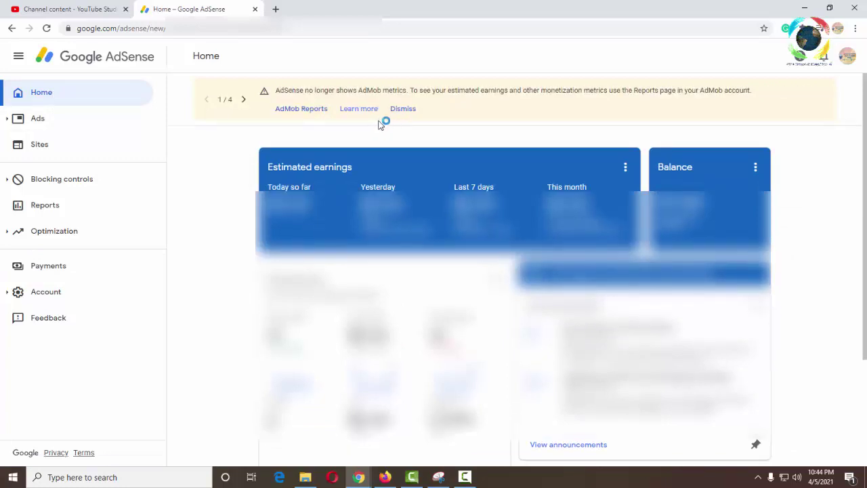